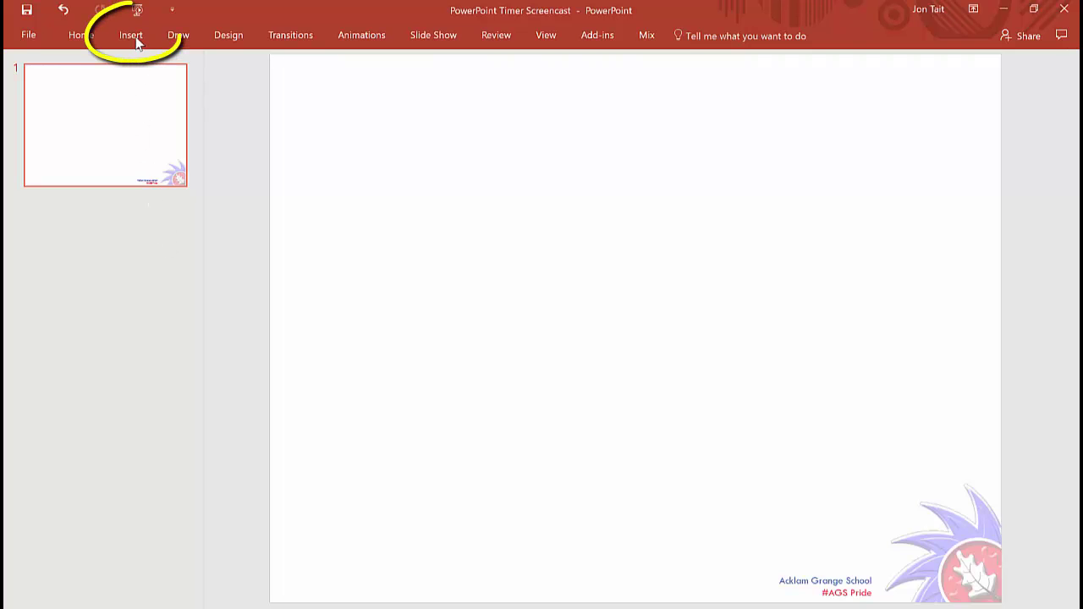
left_click(133, 37)
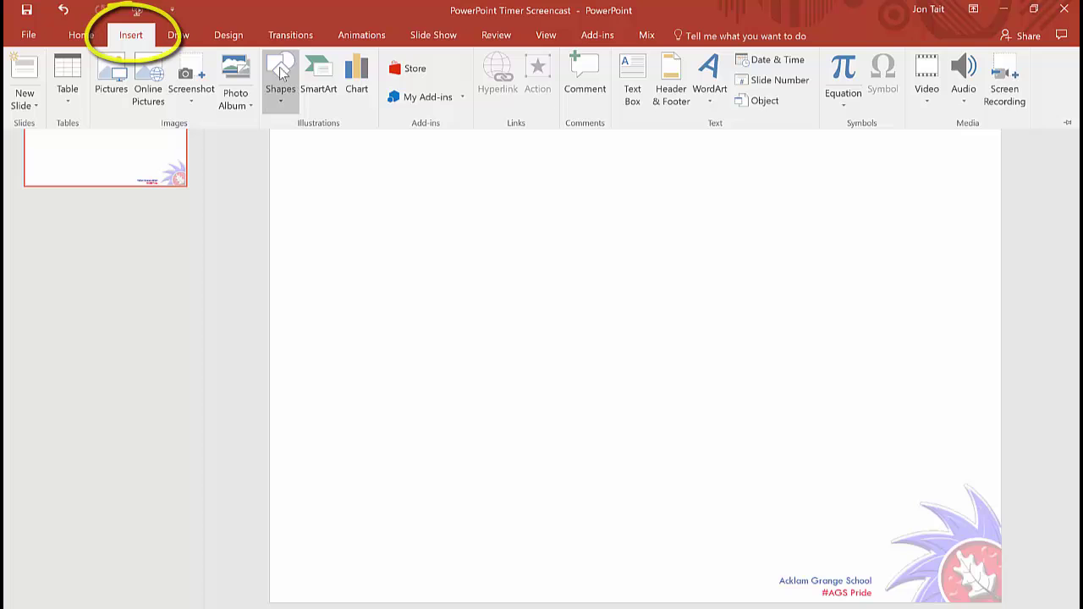
left_click(280, 74)
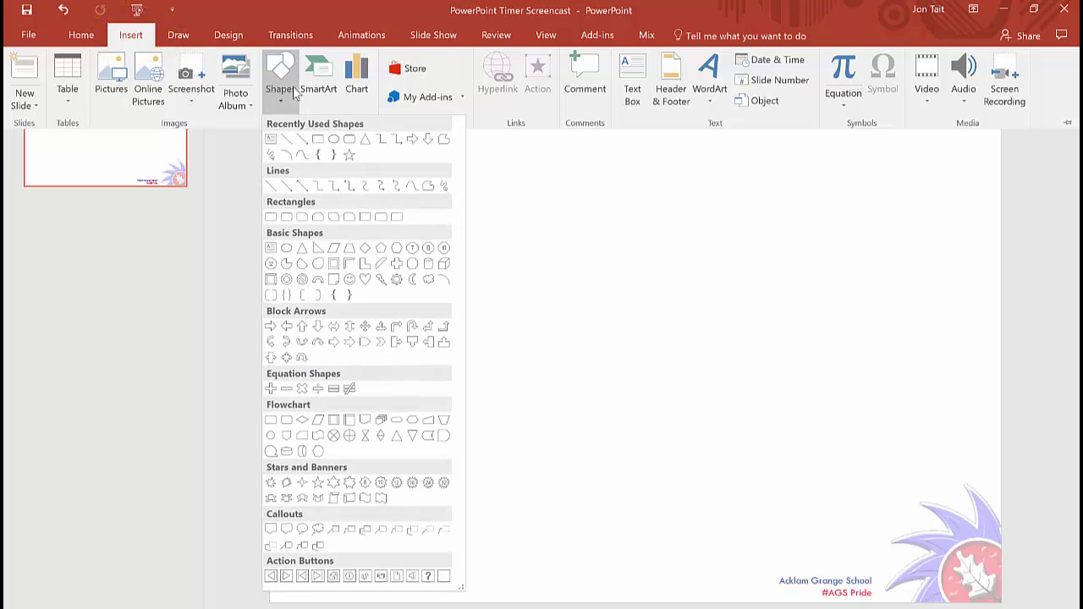
left_click(334, 142)
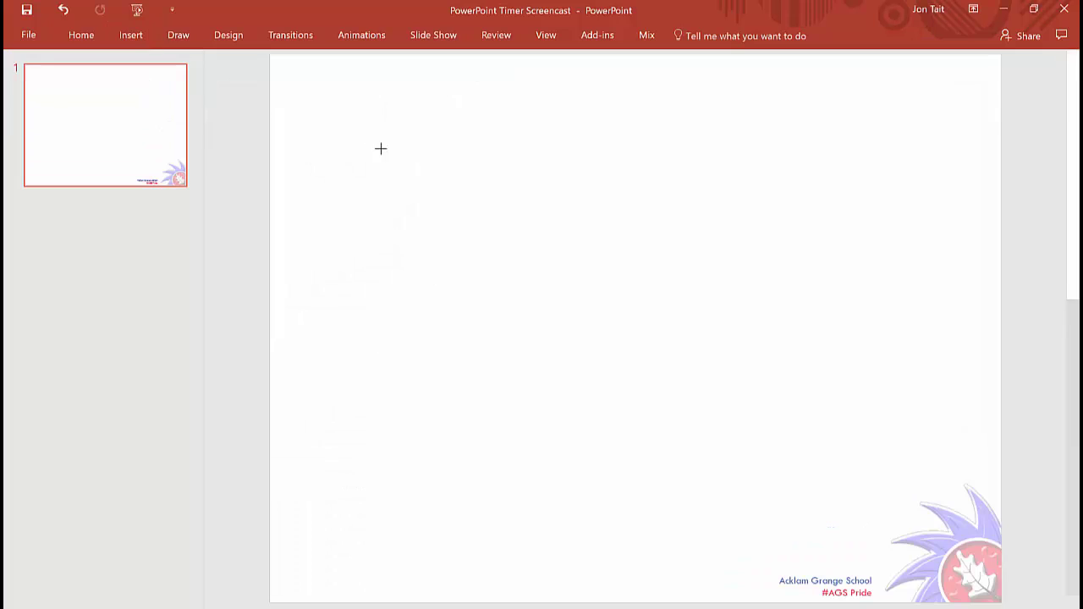
left_click_drag(427, 155, 786, 451)
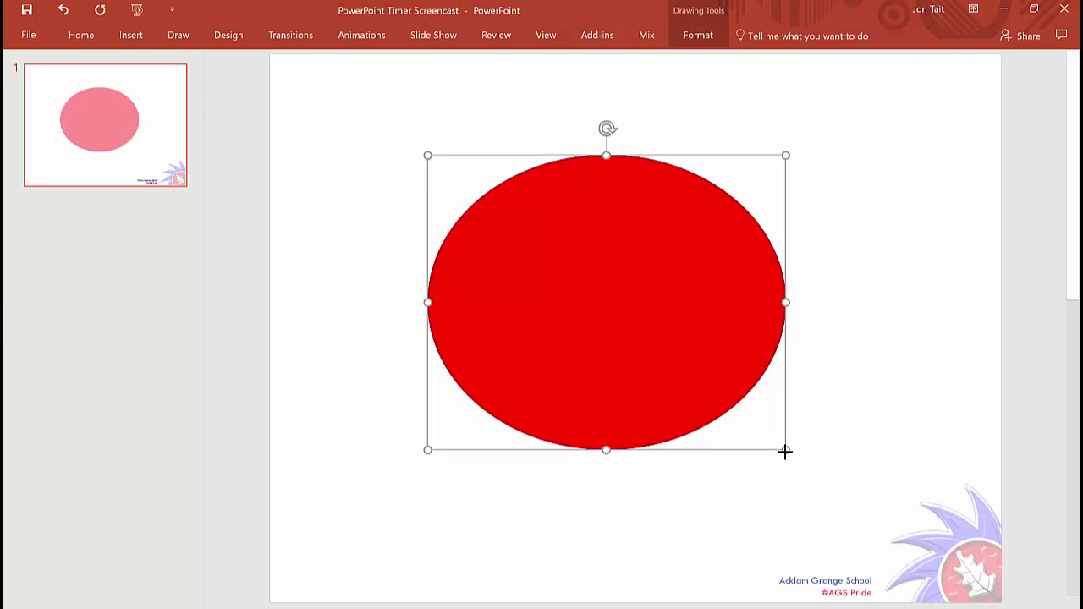
key("Delete")
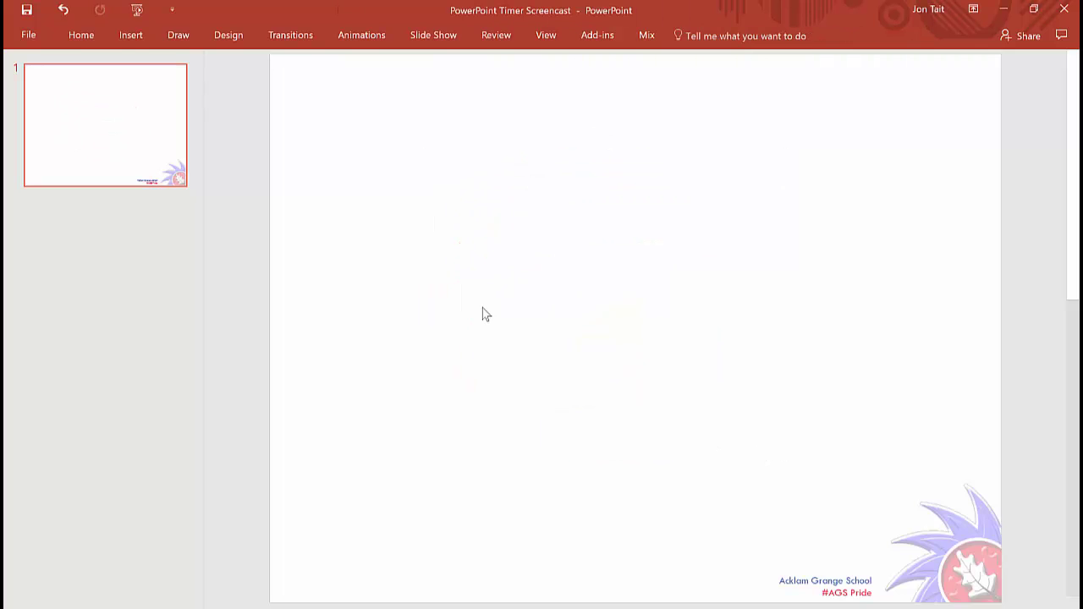
Draw a large perfect circle with the Oval shape and move it to the upper middle of the slide.
left_click(136, 40)
left_click(283, 72)
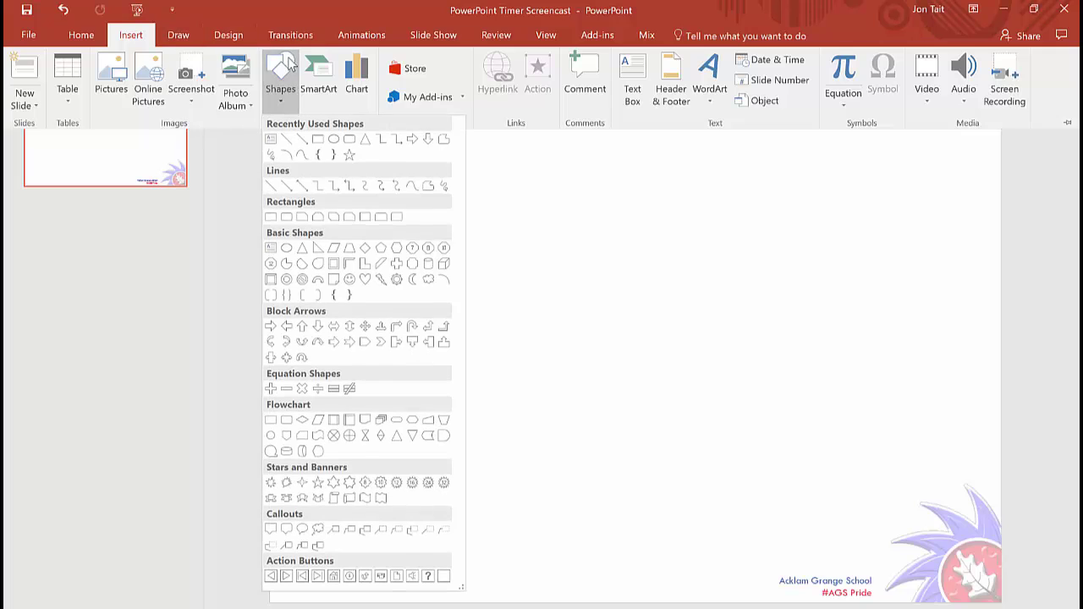
left_click(334, 139)
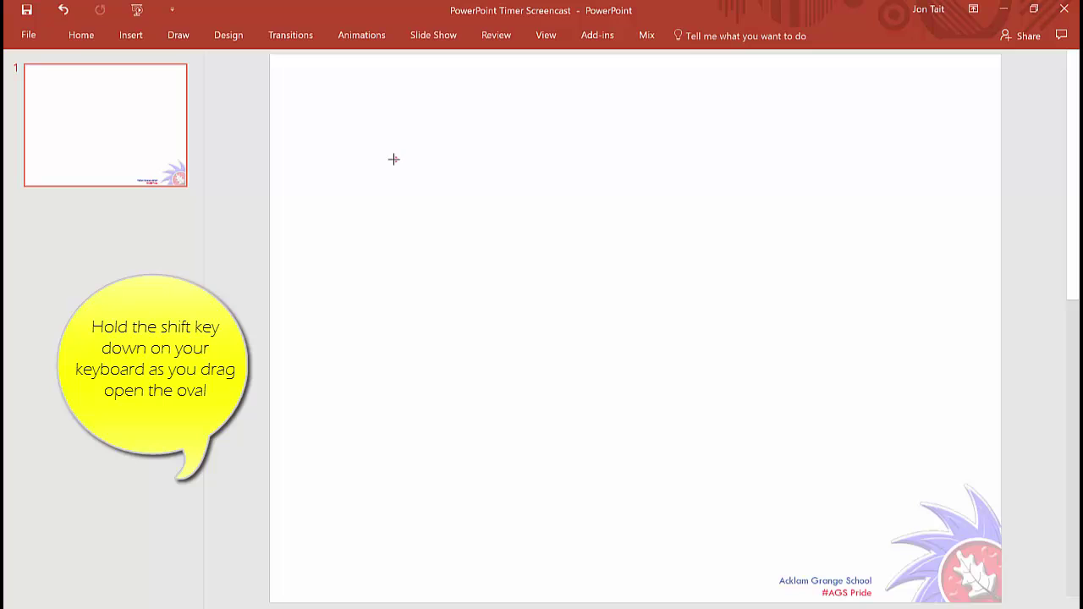
left_click_drag(393, 159, 722, 379)
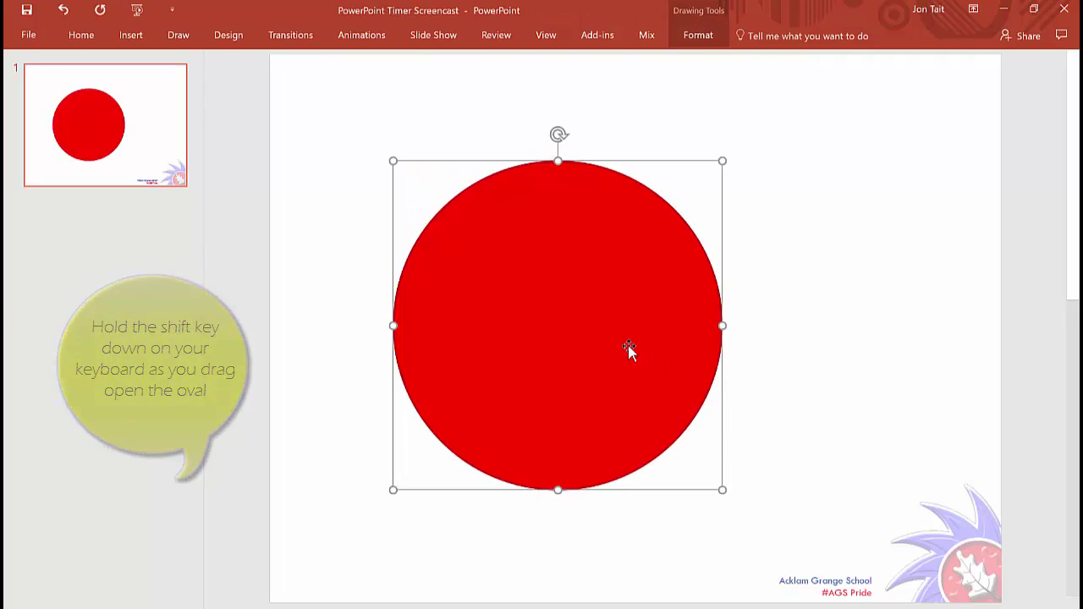
left_click_drag(628, 348, 697, 322)
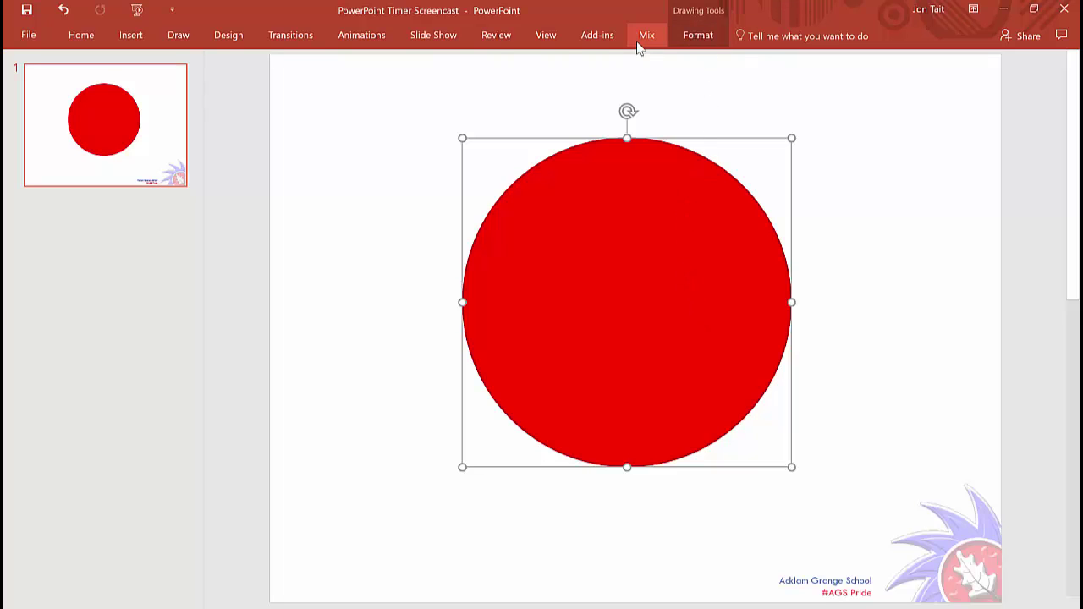
Add the Wheel exit animation to the red circle.
left_click(378, 41)
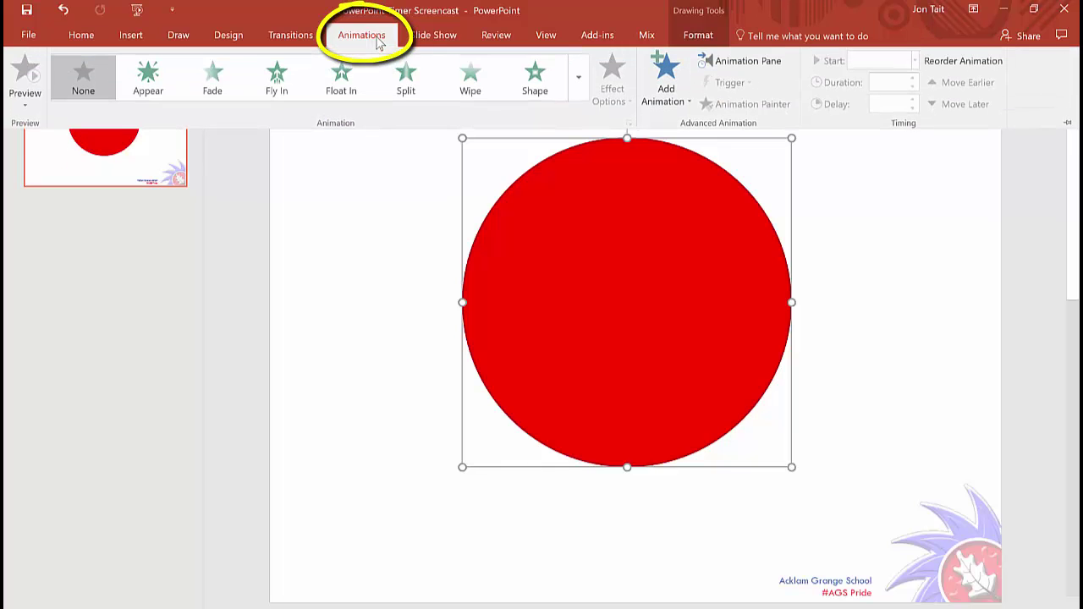
left_click(666, 78)
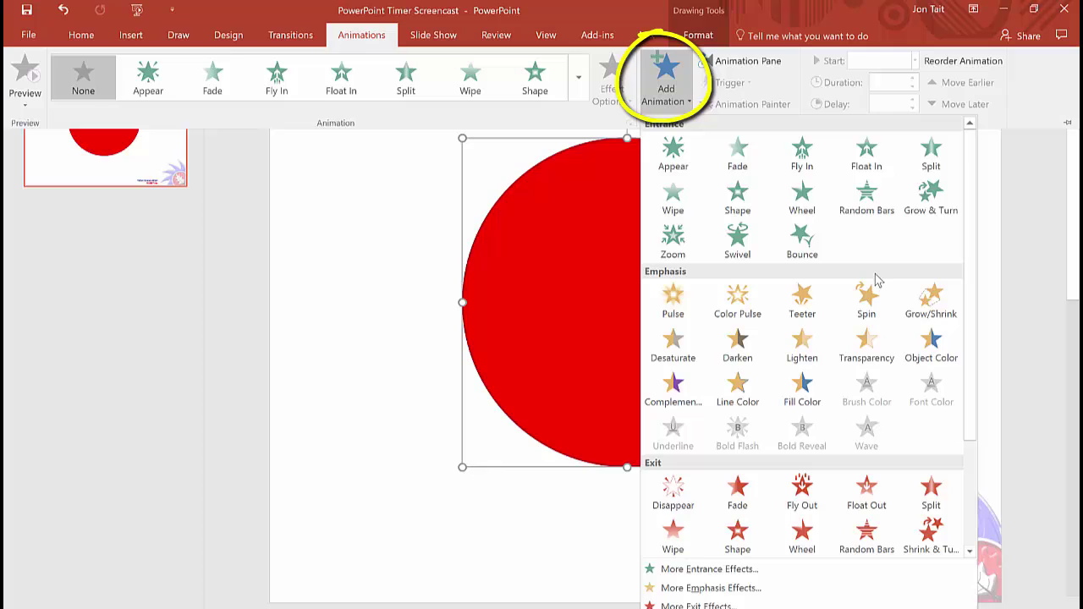
left_click(802, 535)
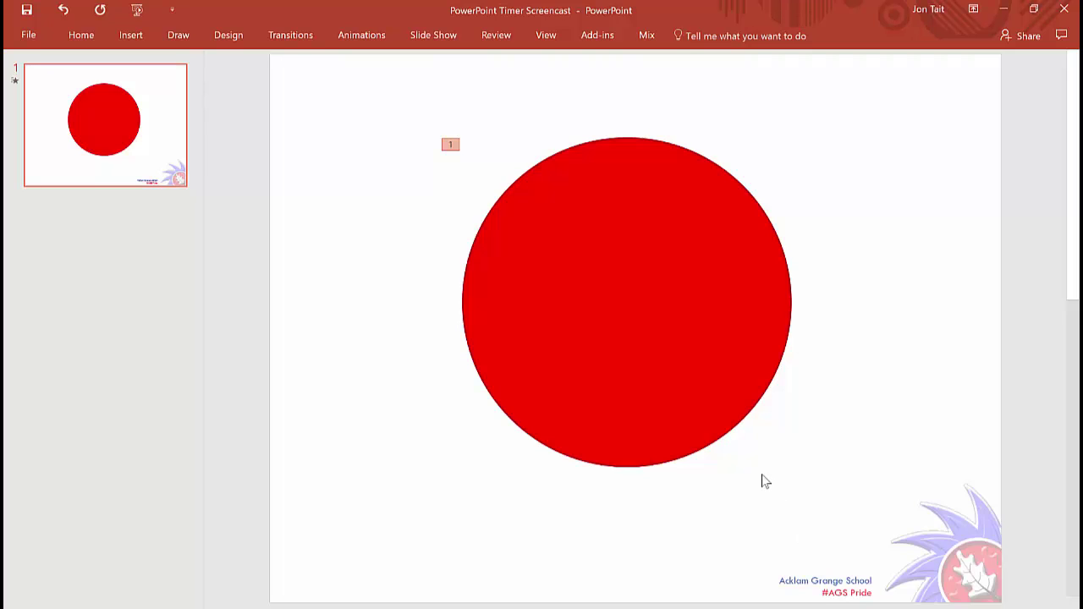
Try to set the circle's Wheel animation duration to 120 seconds and run the slide show to check it.
left_click(649, 347)
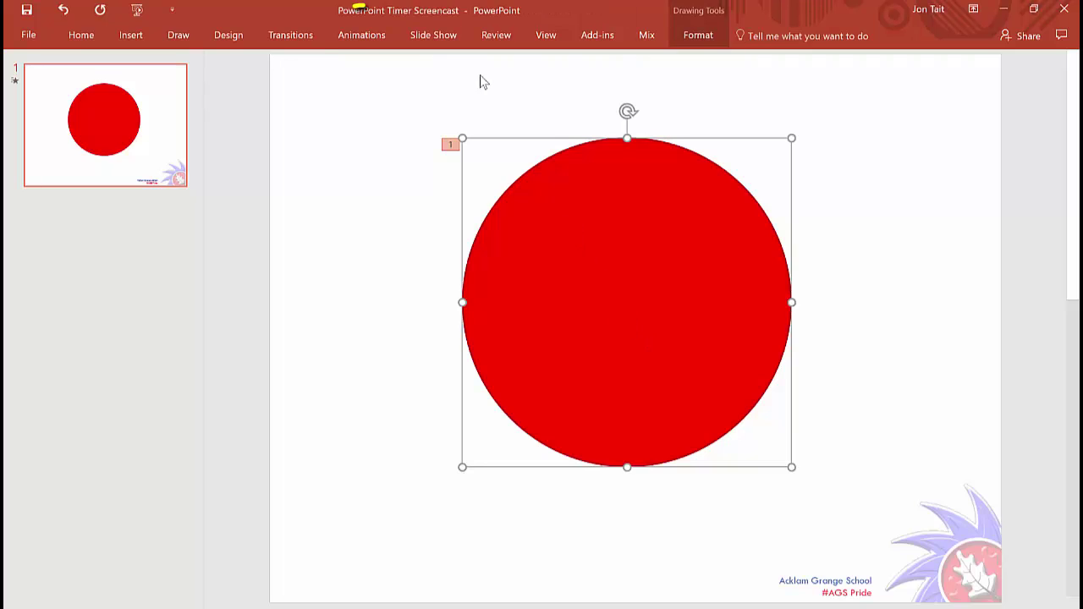
left_click(375, 48)
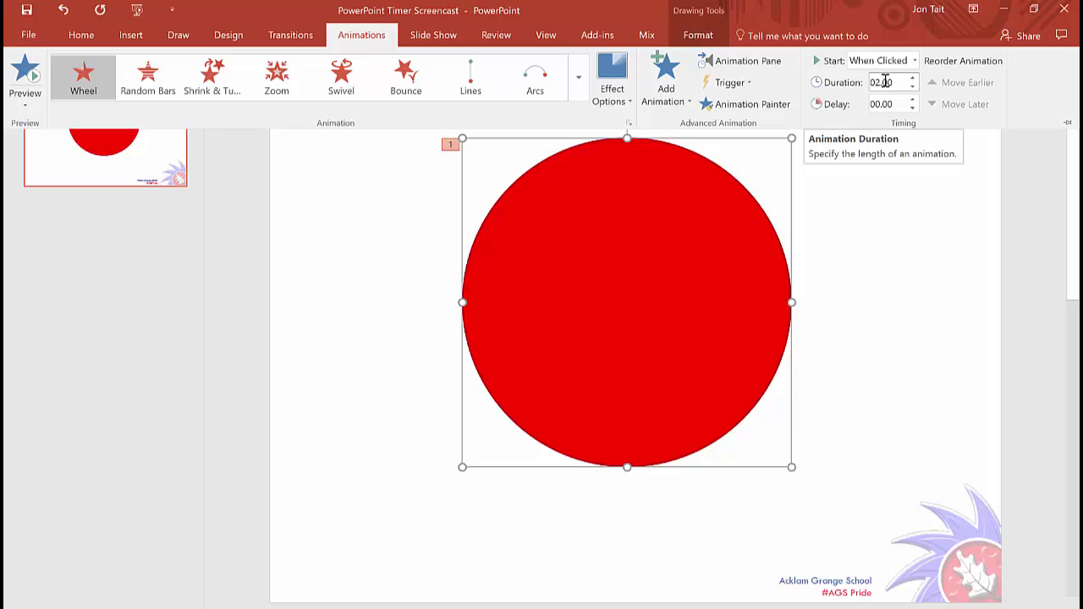
double_click(883, 81)
type("120")
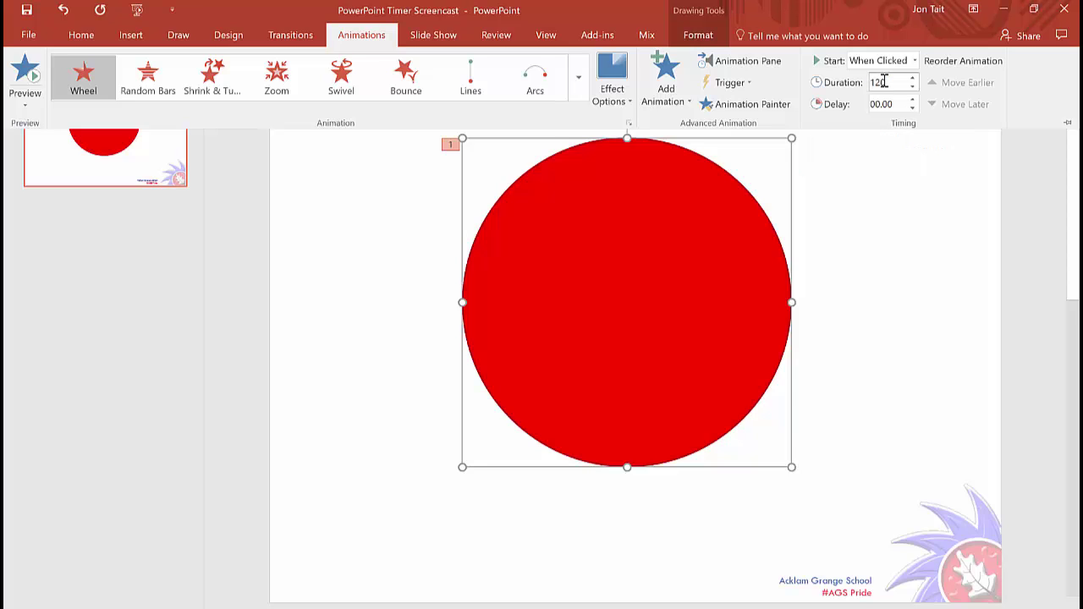
key("Return")
left_click(439, 35)
left_click(89, 83)
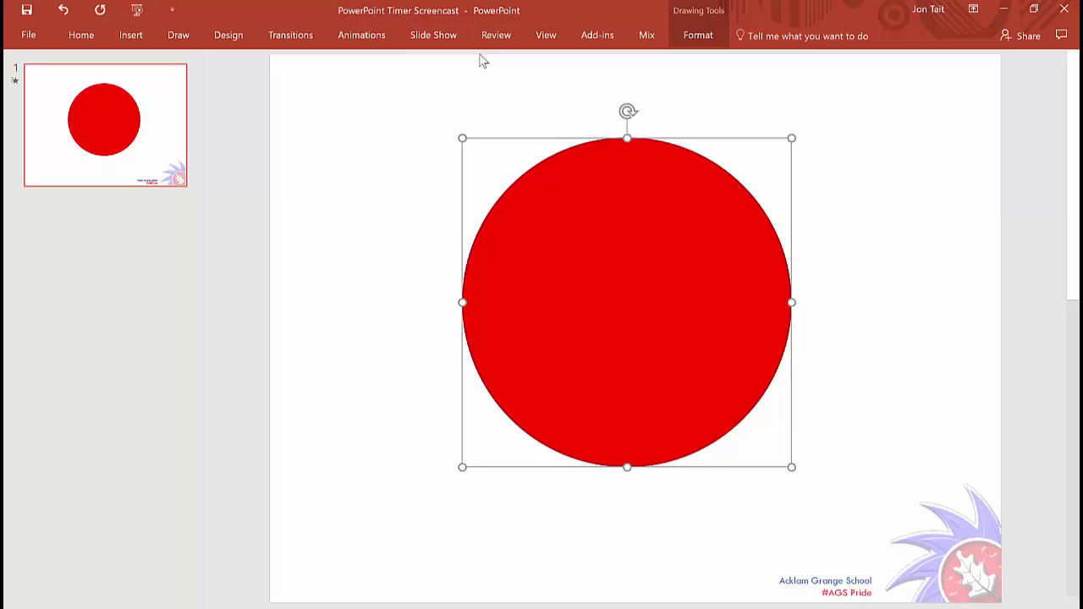
Set the duration to 120 seconds in the timing options of the circle's Wheel effect.
left_click(362, 35)
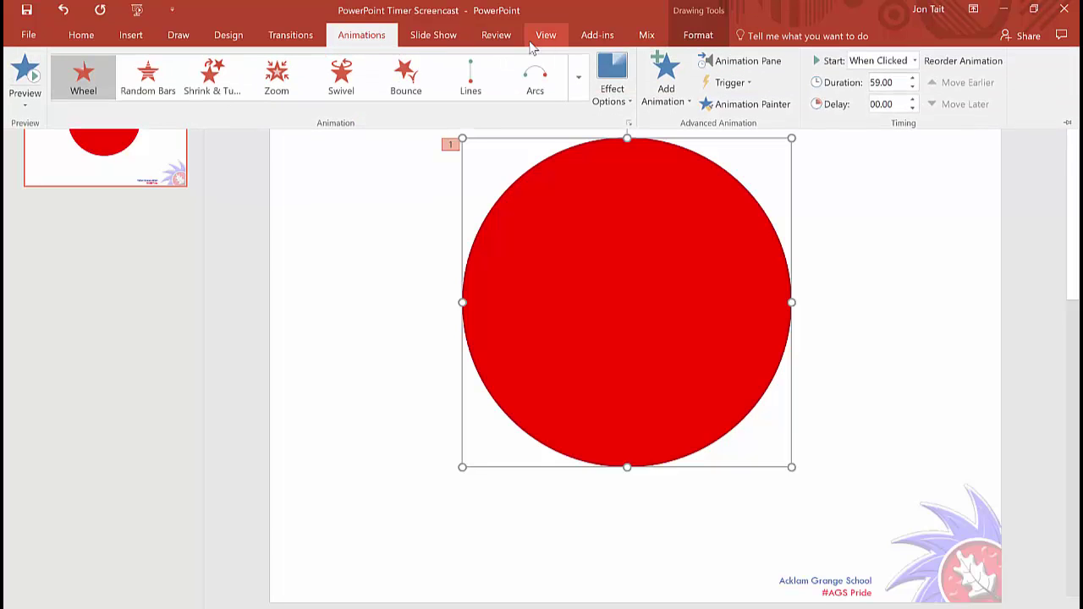
left_click(747, 64)
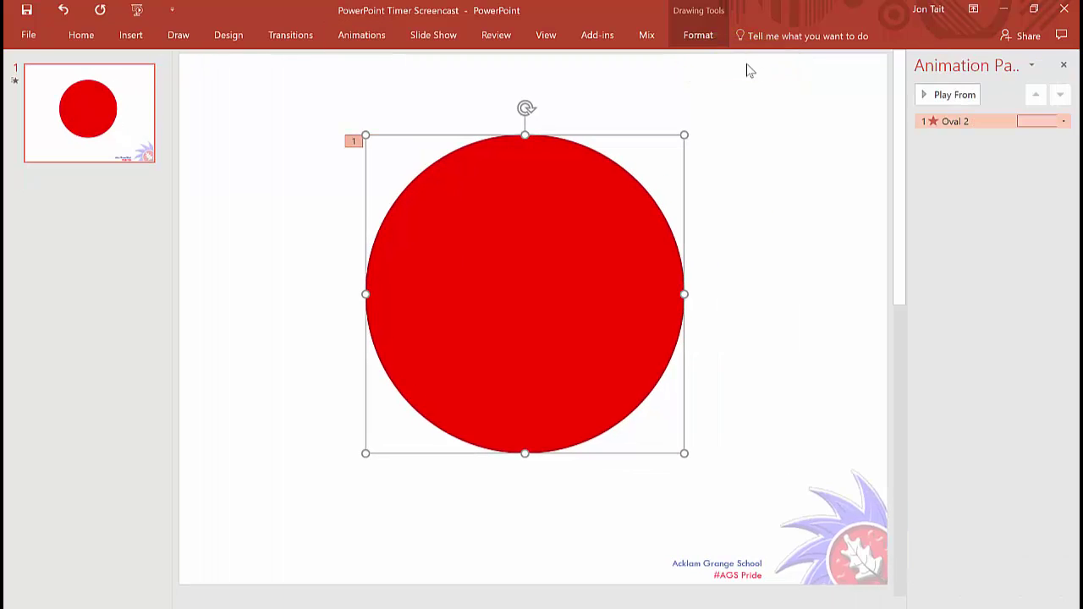
double_click(971, 121)
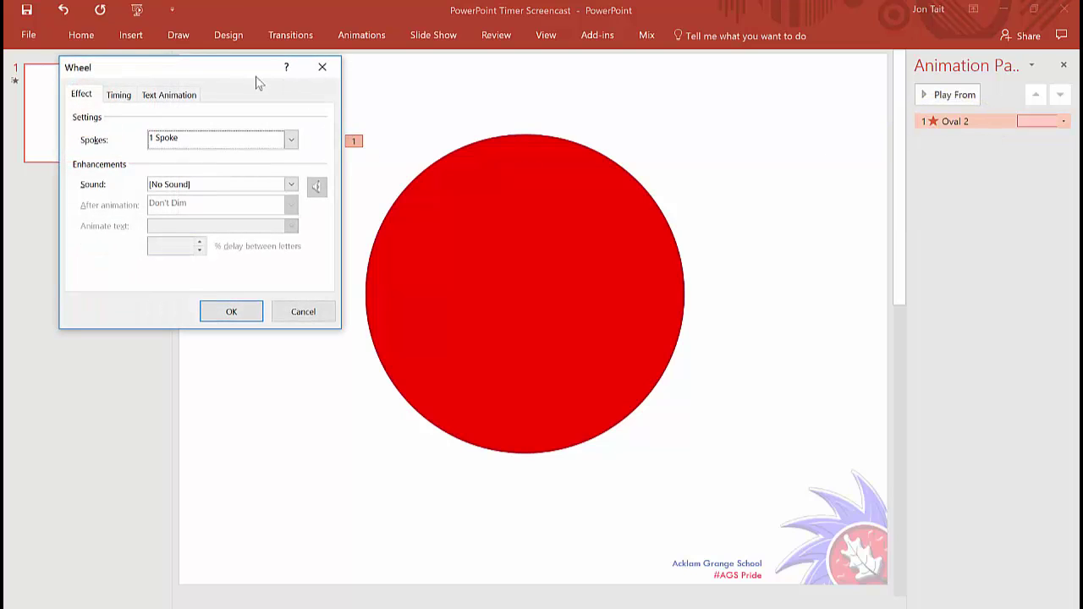
left_click_drag(249, 70, 573, 212)
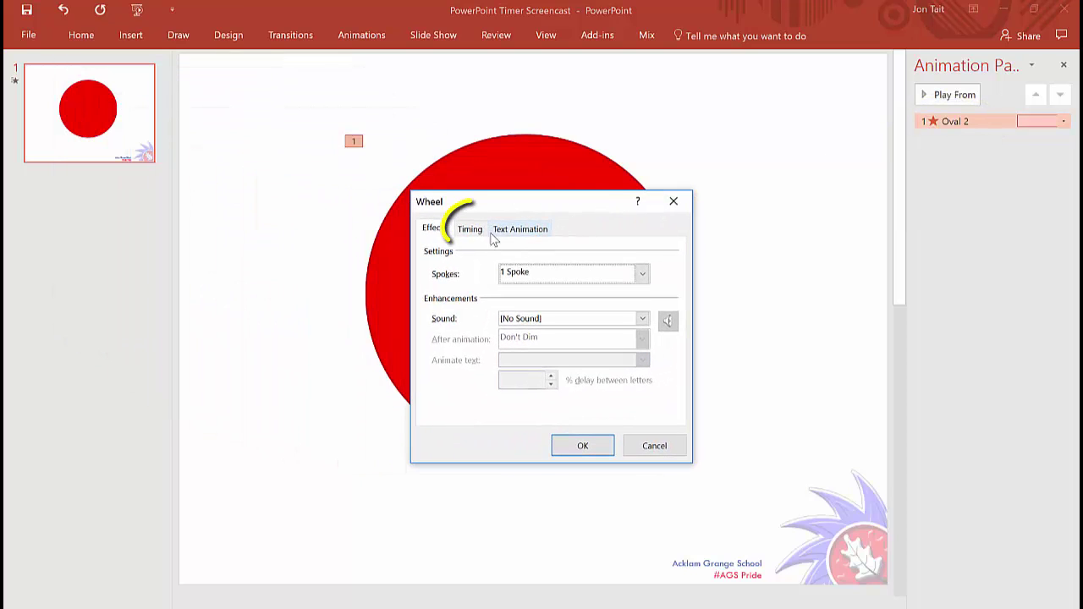
left_click(471, 230)
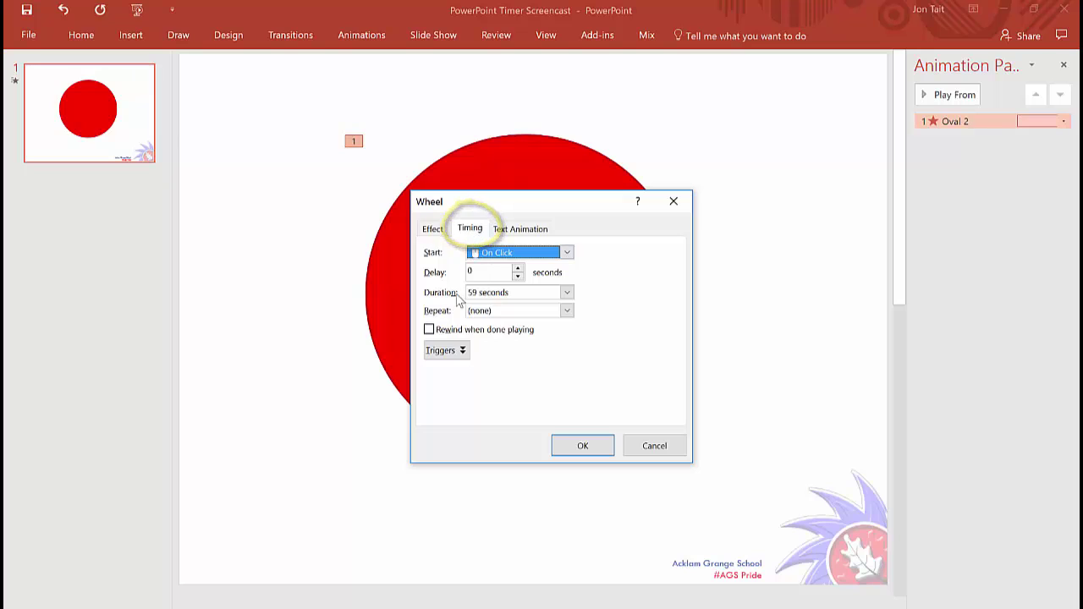
left_click(494, 293)
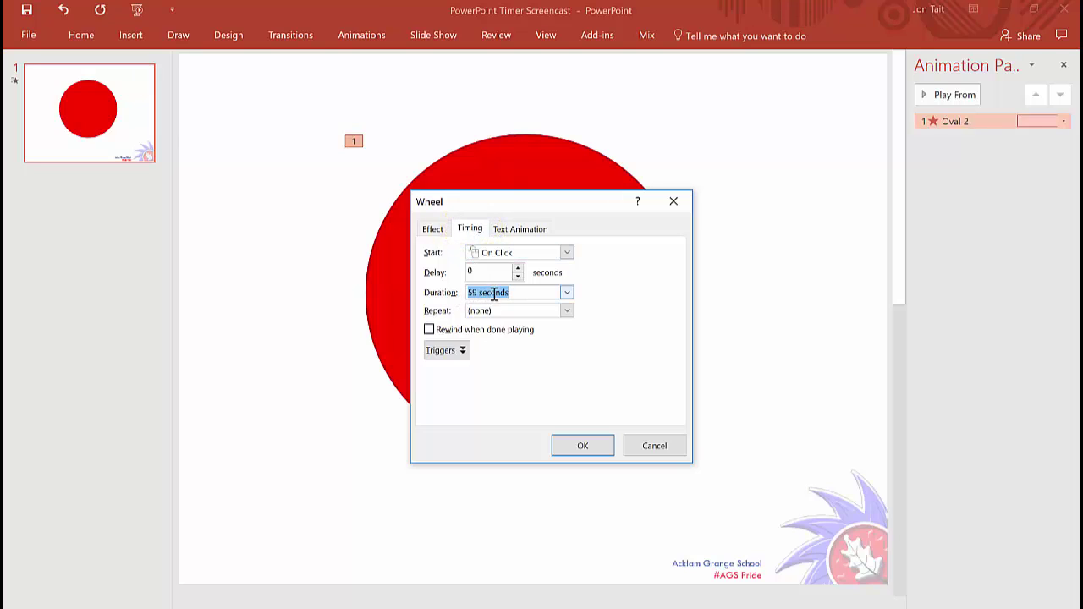
type("120 seconds")
left_click(580, 446)
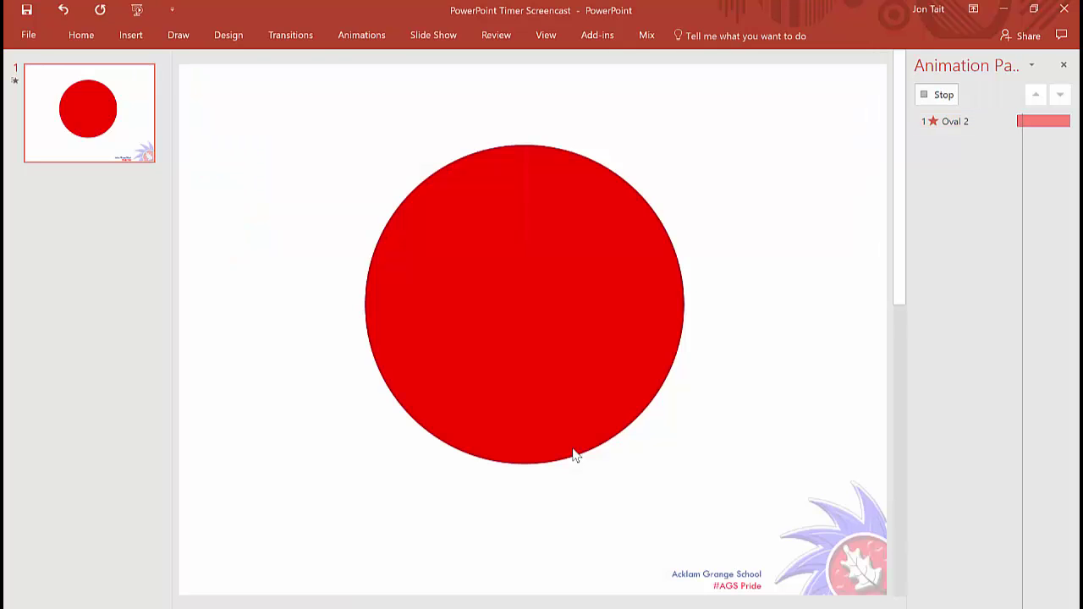
left_click(434, 35)
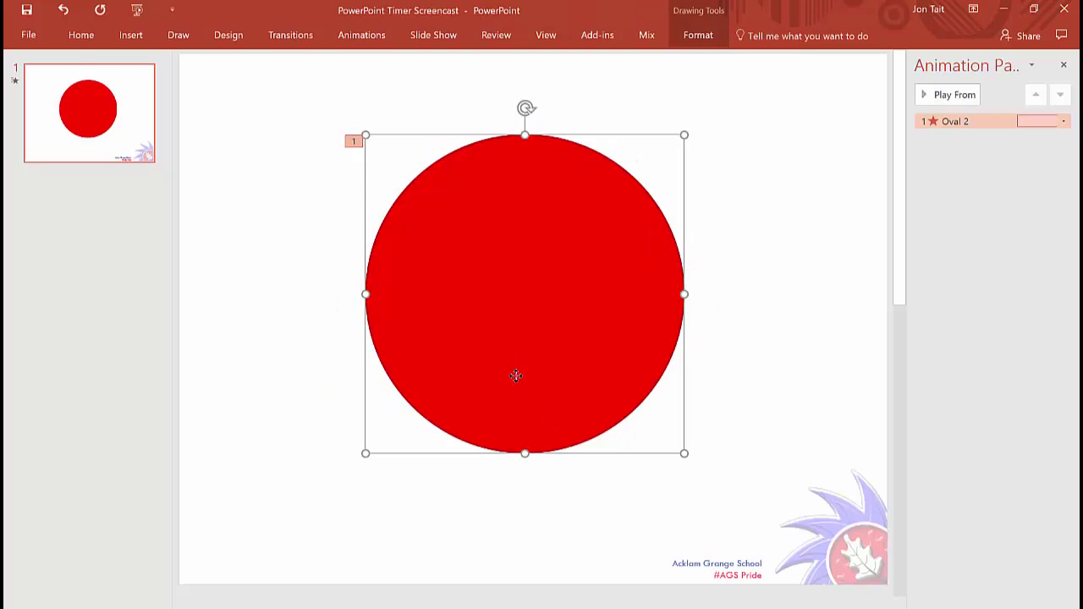
Shrink the red circle to about half its size and move it into the slide's upper-left corner.
left_click_drag(684, 452, 539, 302)
left_click_drag(500, 266, 315, 180)
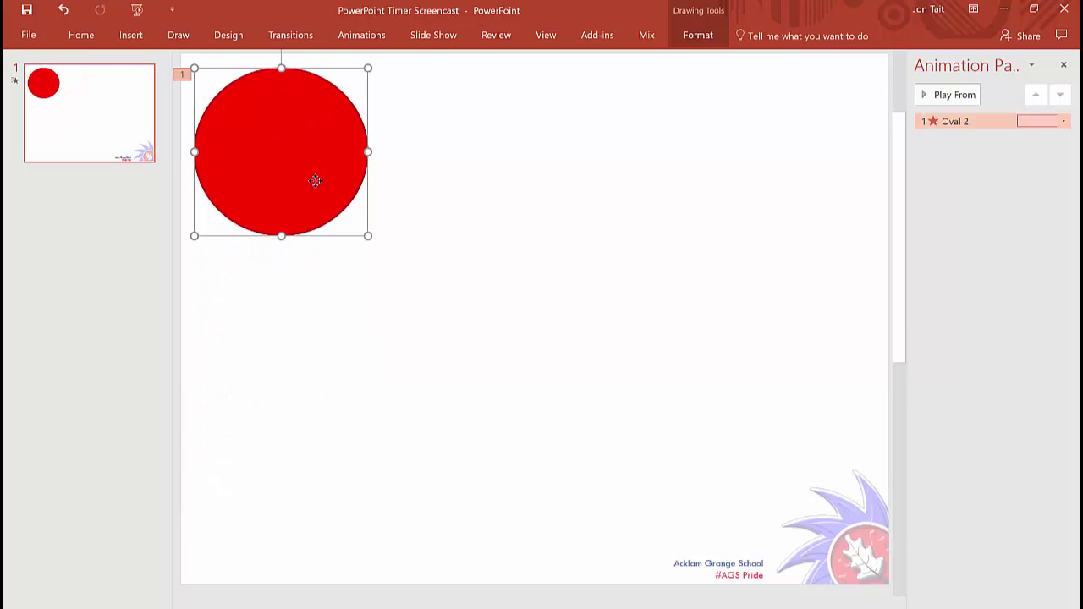